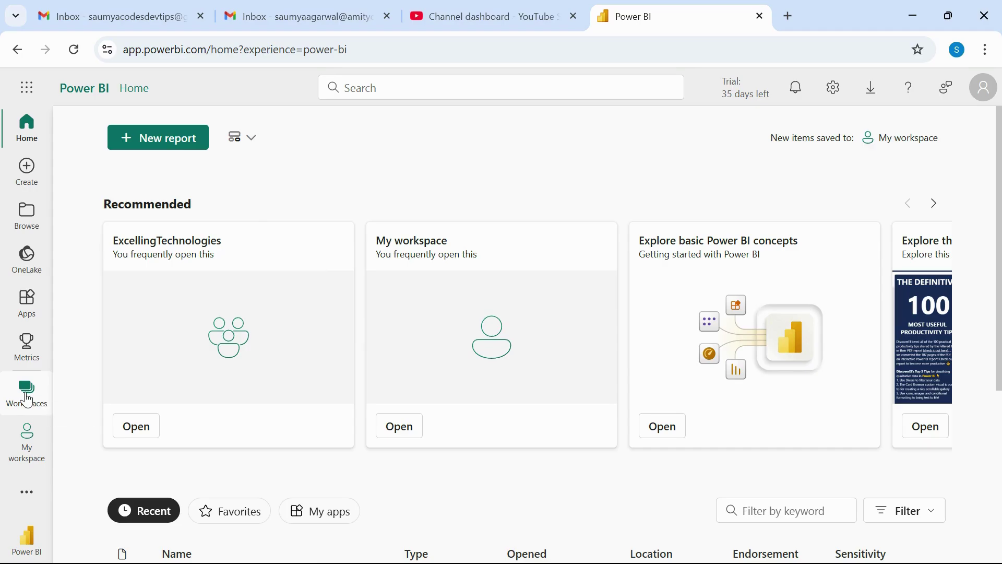
Look over the list of existing workspaces and open My workspace.
click(27, 396)
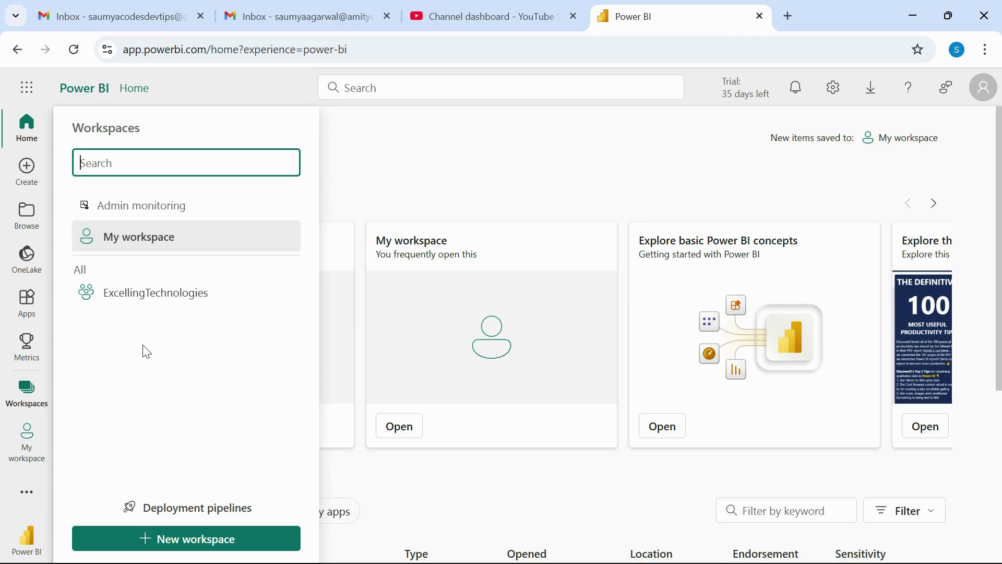
click(163, 361)
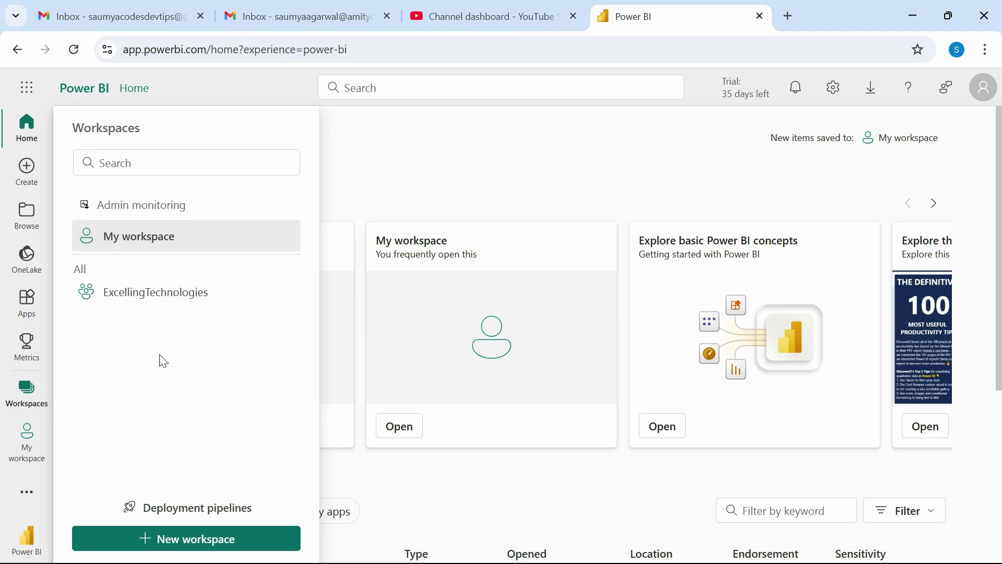
double_click(106, 129)
drag(107, 129, 369, 146)
click(369, 146)
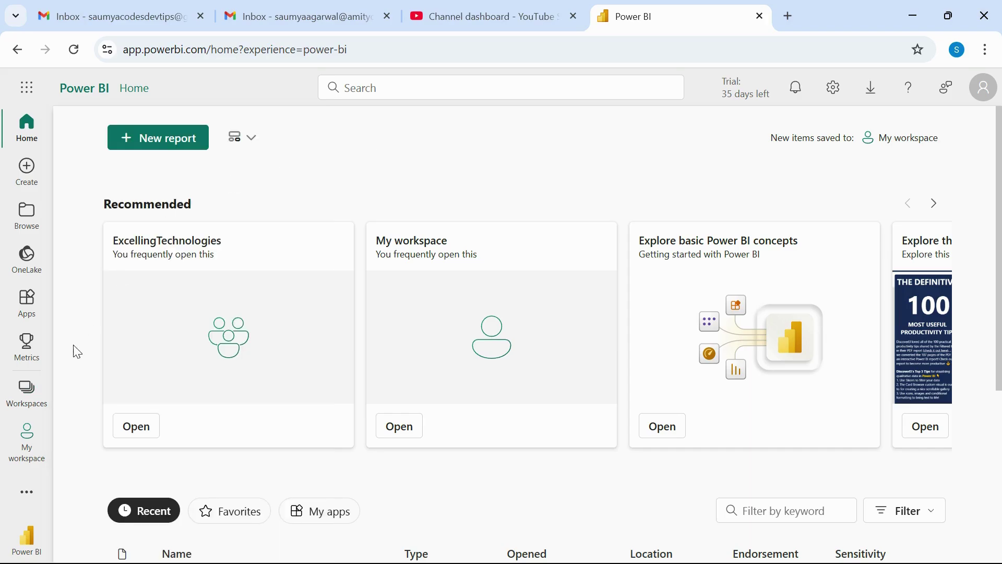
click(24, 456)
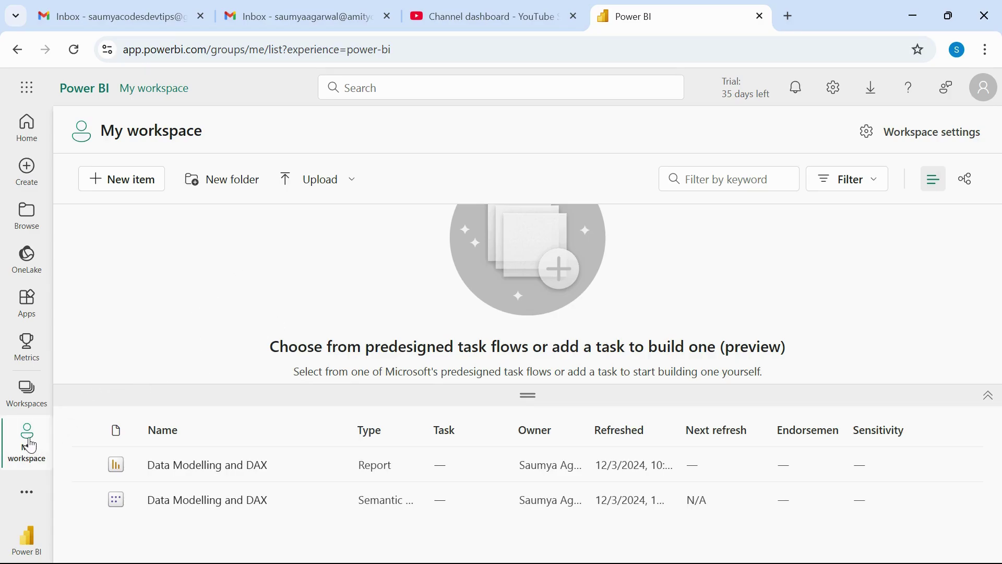
Start a new workspace and name it "YouTube Projects".
click(26, 402)
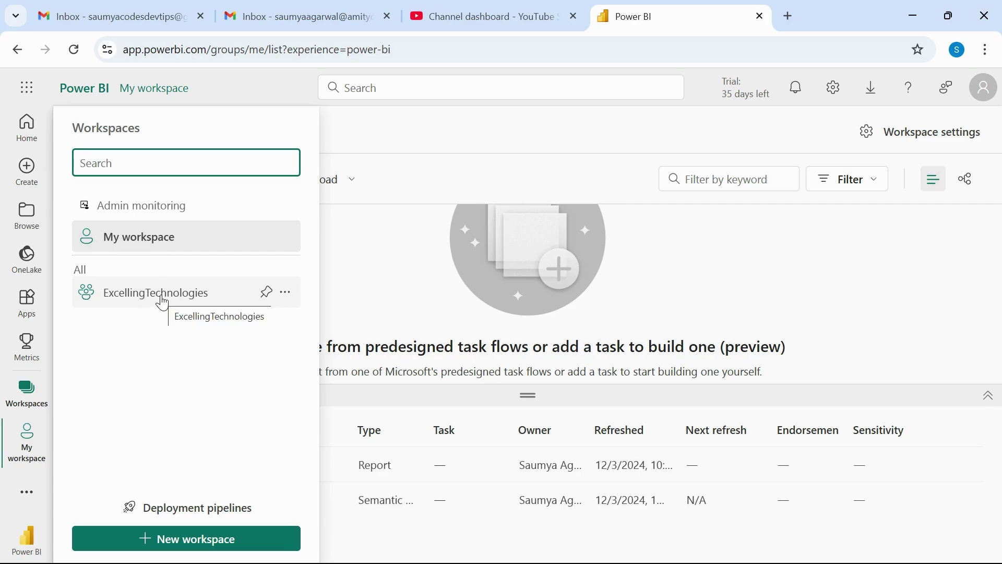
click(176, 418)
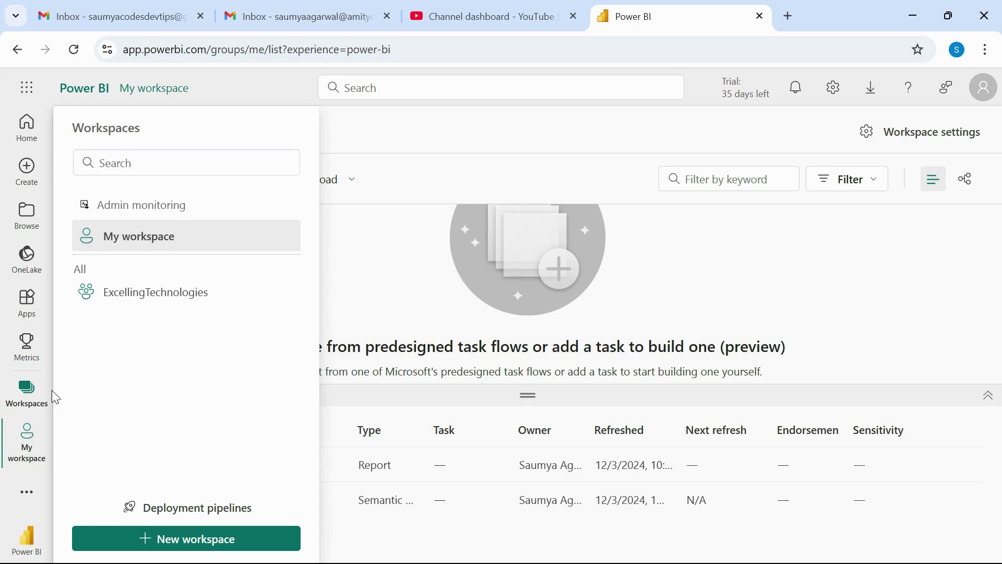
click(181, 546)
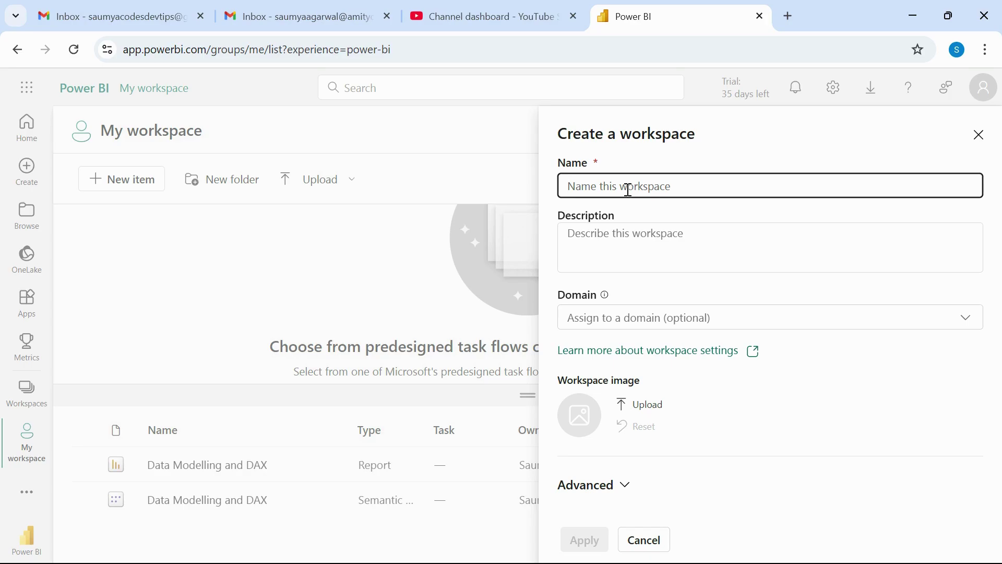
text(YouTube Projects)
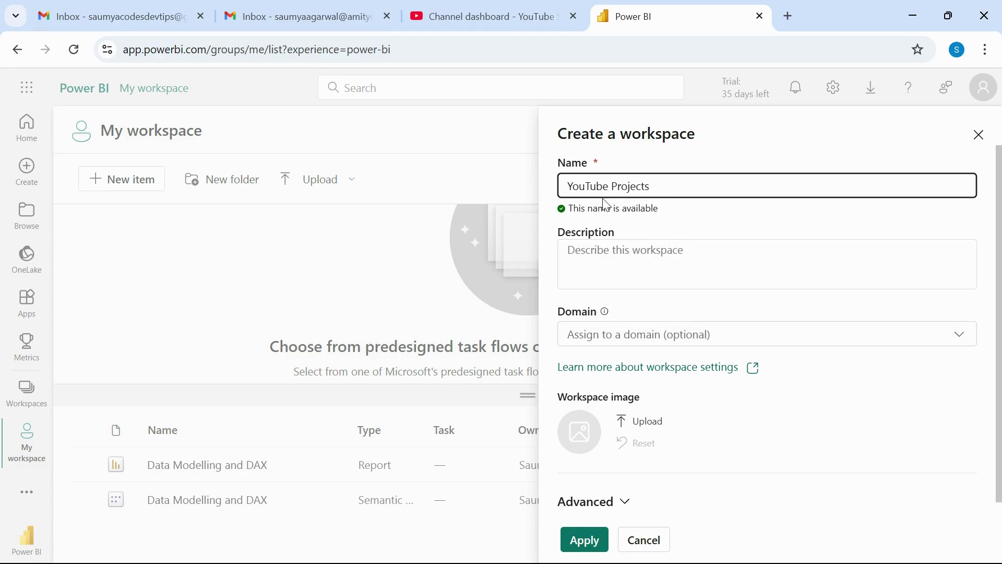
double_click(588, 186)
click(633, 186)
double_click(633, 186)
click(632, 186)
Enter the workspace description "This workspace contains all the projects or reports that are developed in the YouTube projects".
click(645, 259)
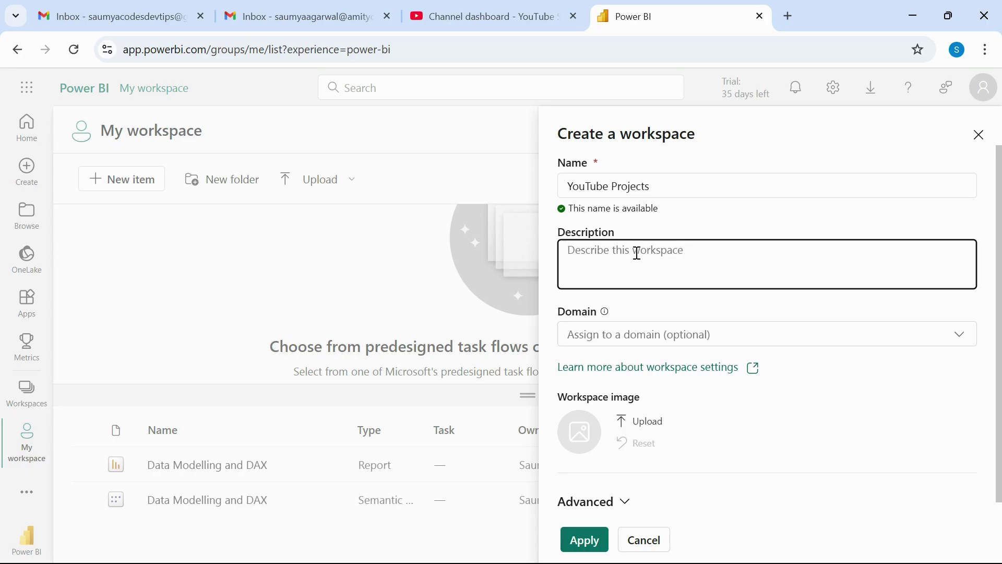
text(This workspace contains all )
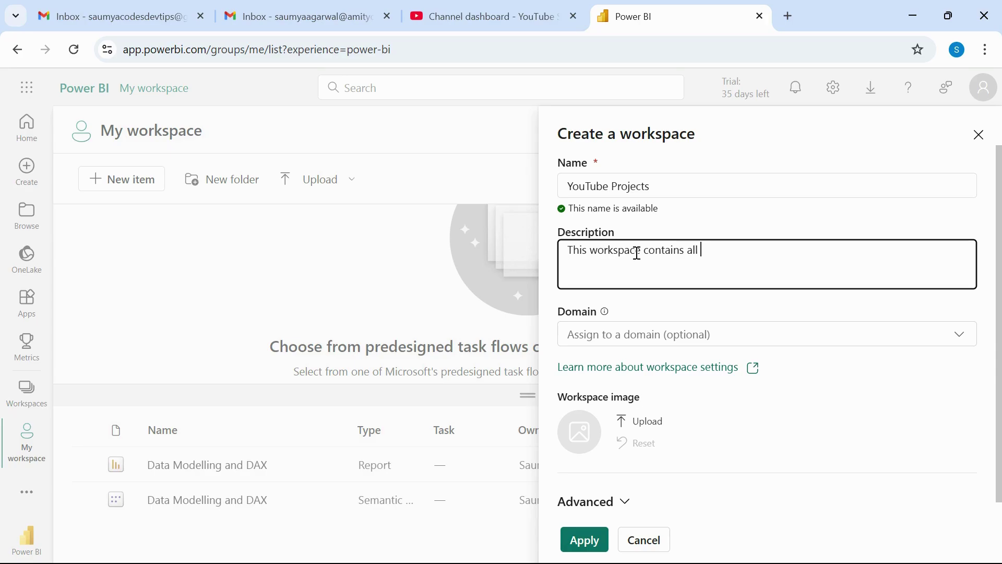
text(the projects or reports)
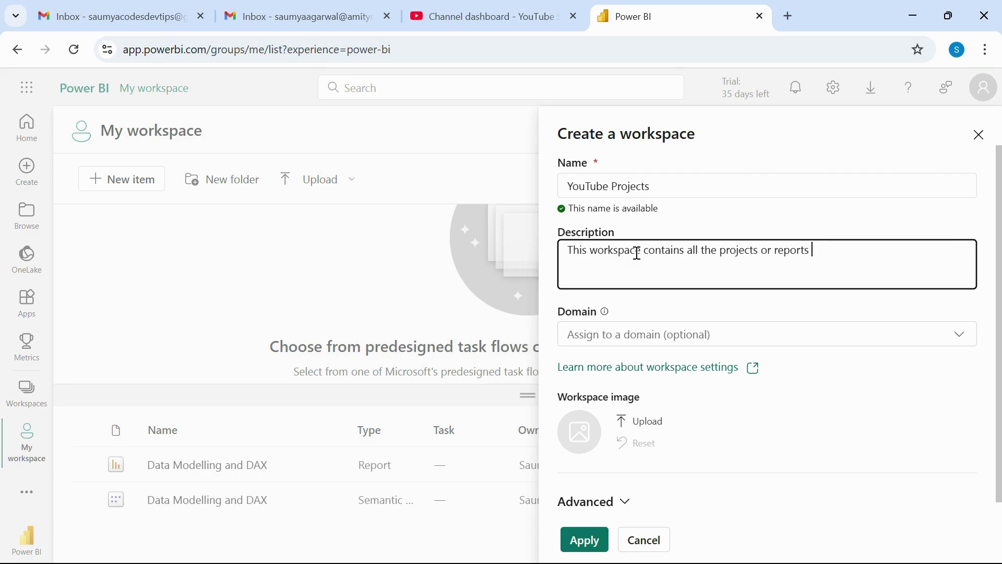
text( that are developed in the)
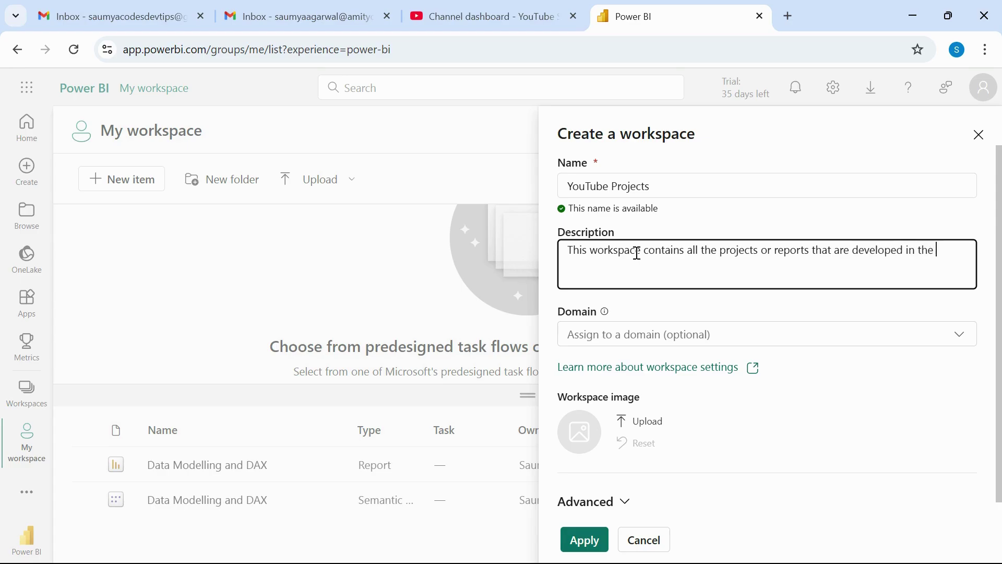
text( YouTube projects)
Check which domains are available for assigning the new workspace.
scroll(637, 254, down, 1)
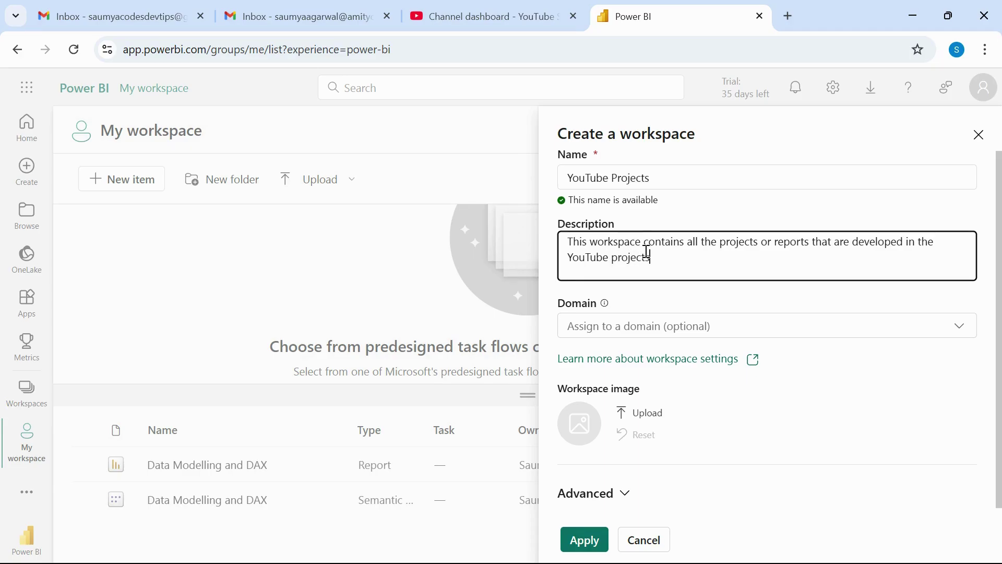
click(646, 316)
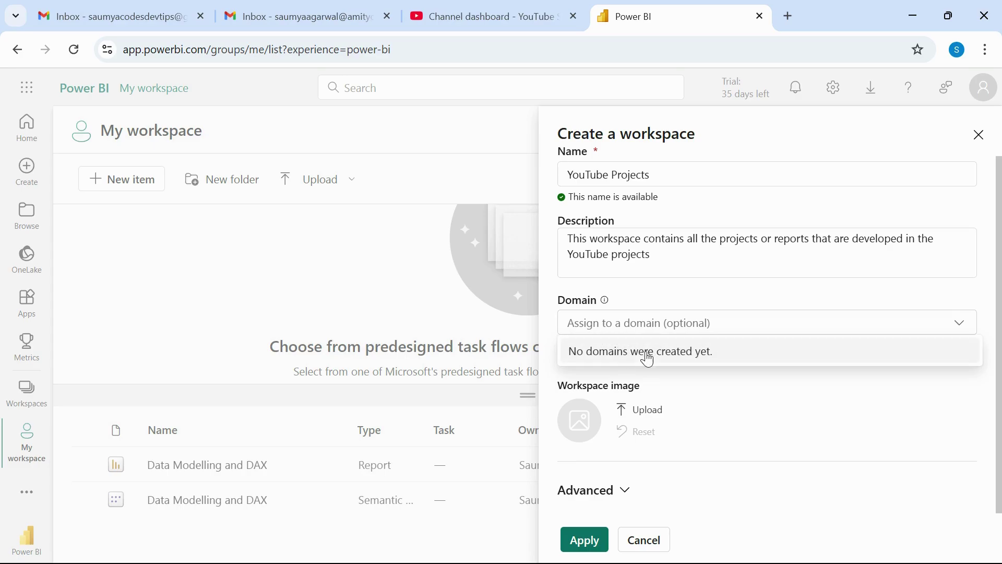
click(666, 291)
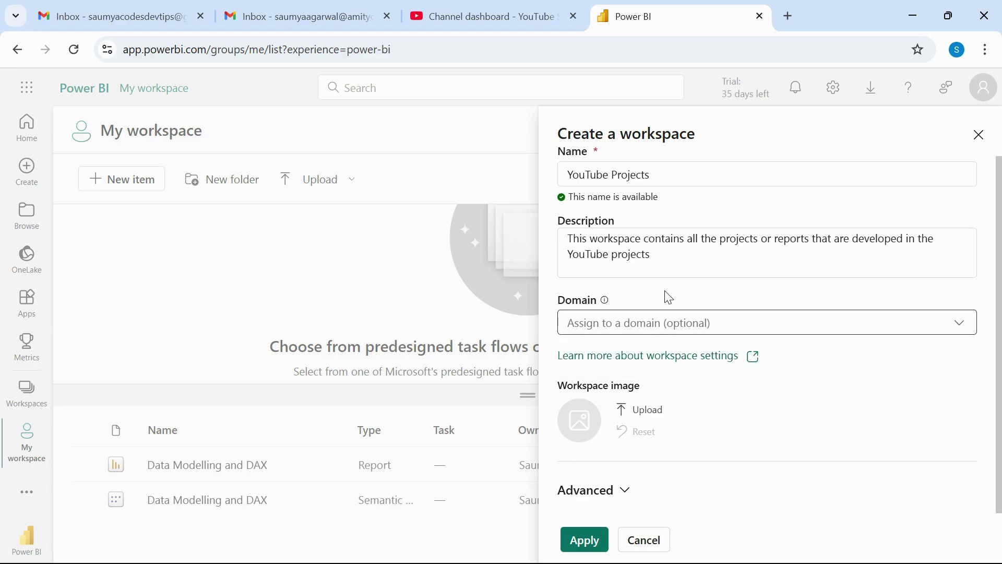
click(644, 333)
click(643, 361)
Expand the advanced workspace settings, review the license modes and choose Premium per-user.
click(599, 493)
scroll(626, 392, down, 5)
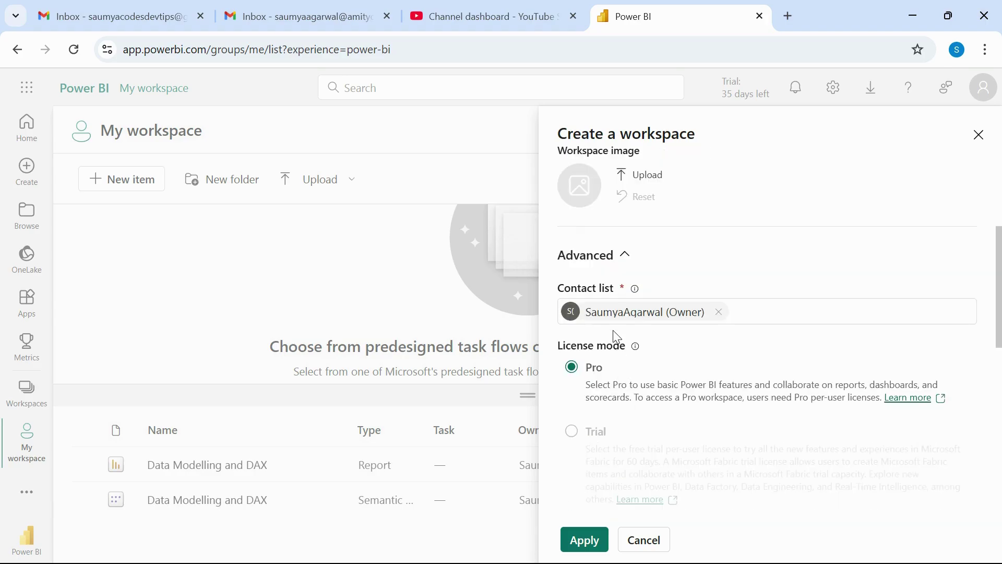
scroll(611, 313, down, 3)
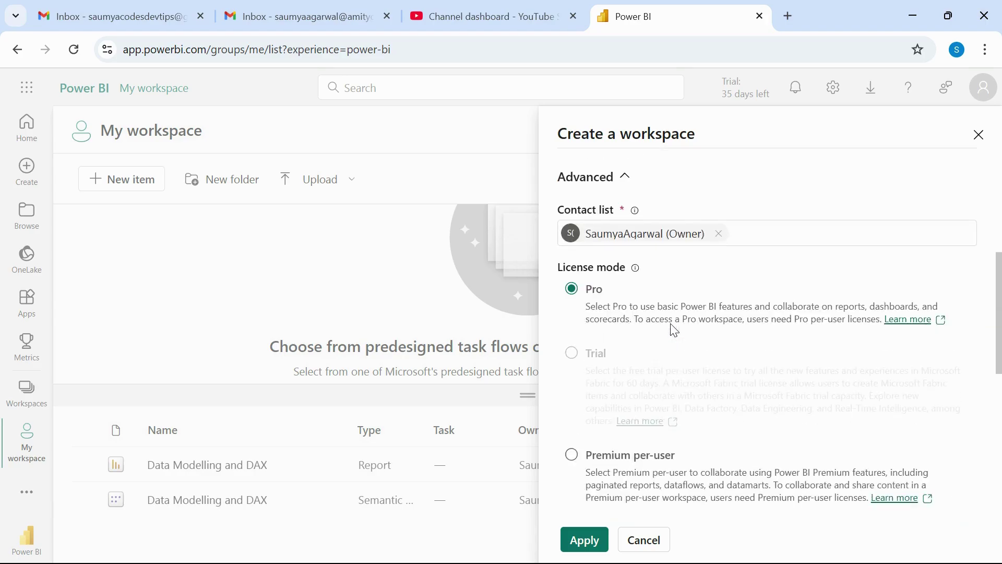
scroll(675, 331, down, 7)
scroll(673, 331, up, 3)
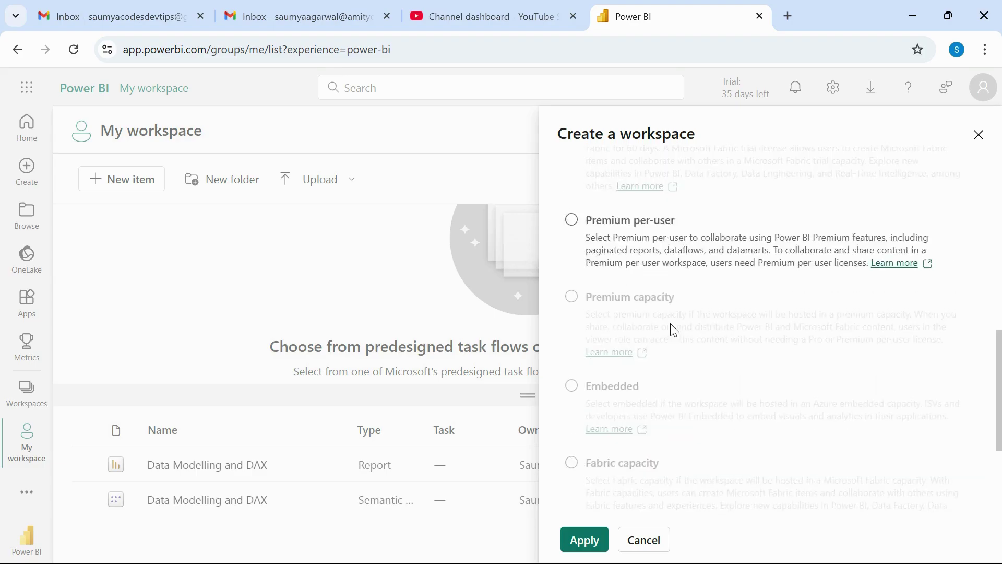
click(572, 220)
scroll(672, 262, up, 5)
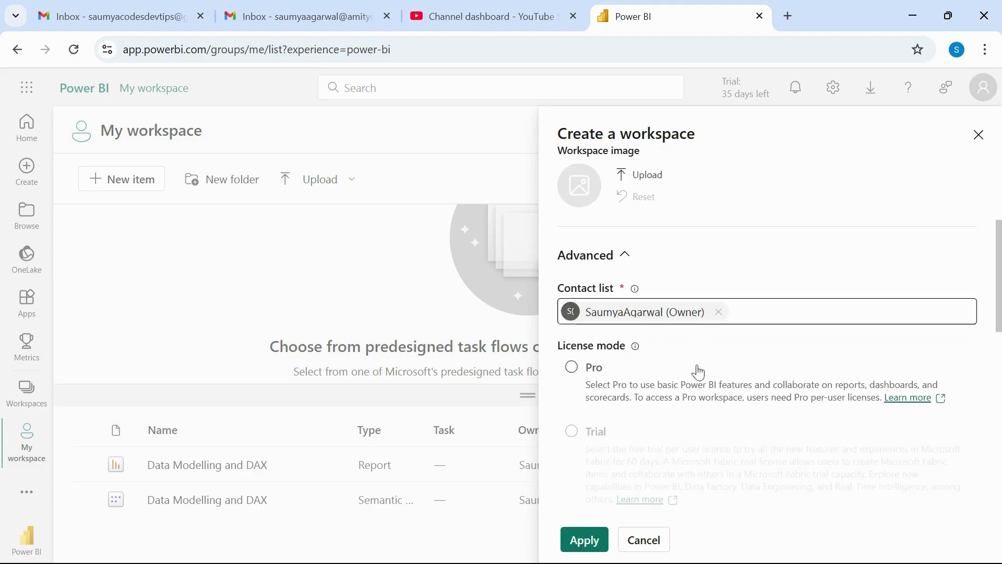
scroll(718, 416, down, 3)
scroll(645, 286, up, 2)
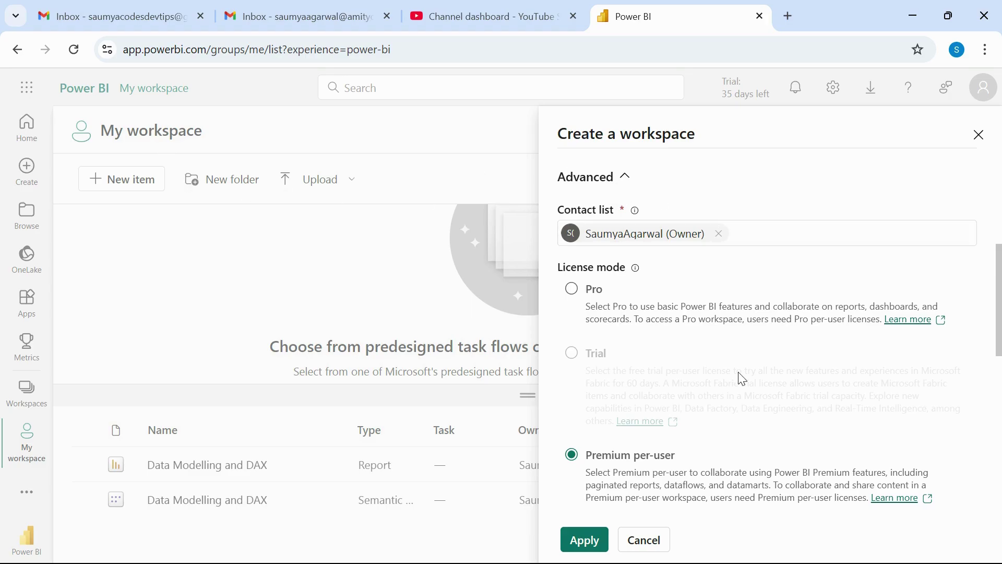
scroll(621, 311, down, 2)
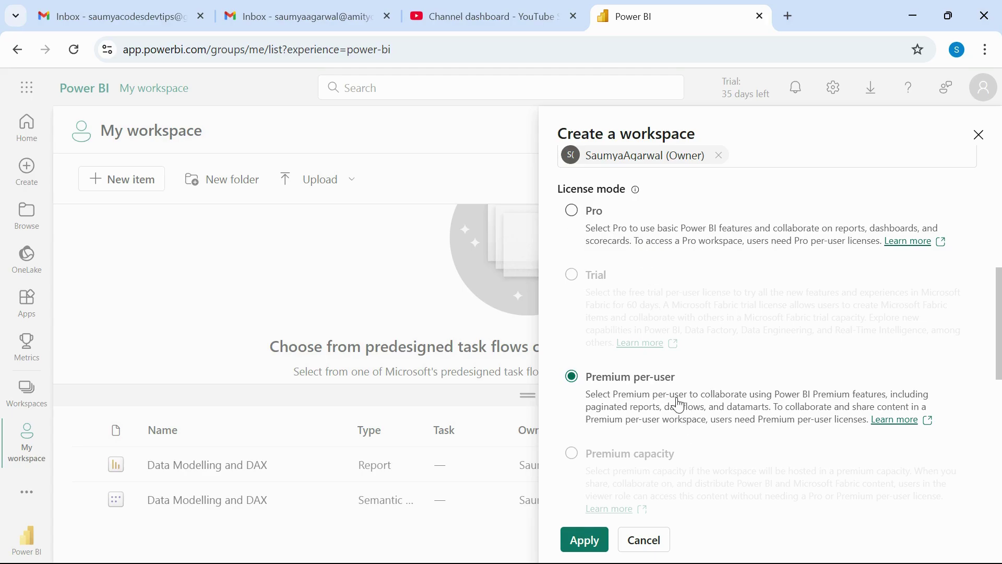
Set the license mode to Pro, leave template app development off and create the workspace.
click(573, 214)
scroll(664, 390, up, 7)
scroll(662, 390, down, 8)
scroll(663, 390, down, 2)
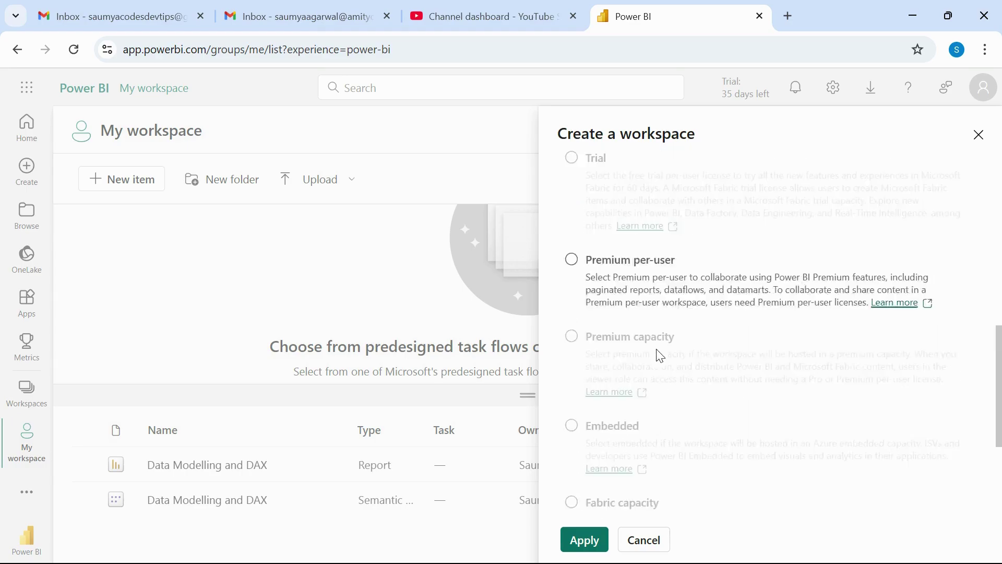
scroll(656, 351, up, 3)
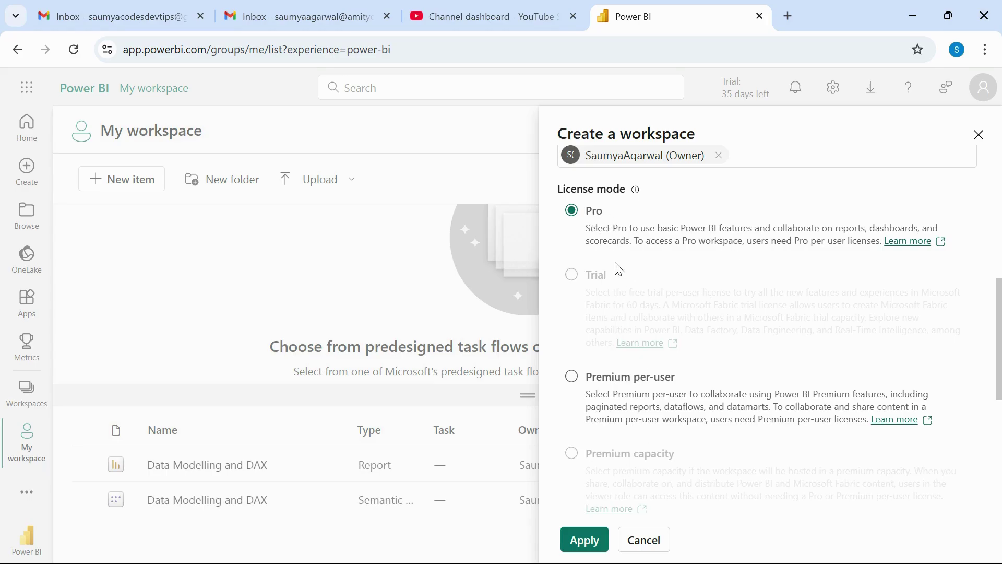
scroll(669, 378, down, 3)
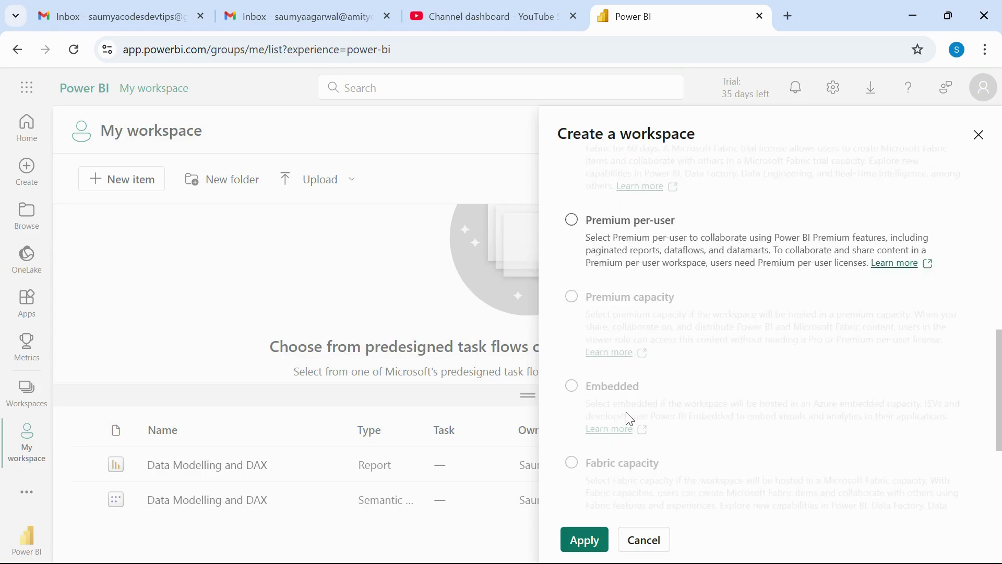
scroll(630, 419, down, 3)
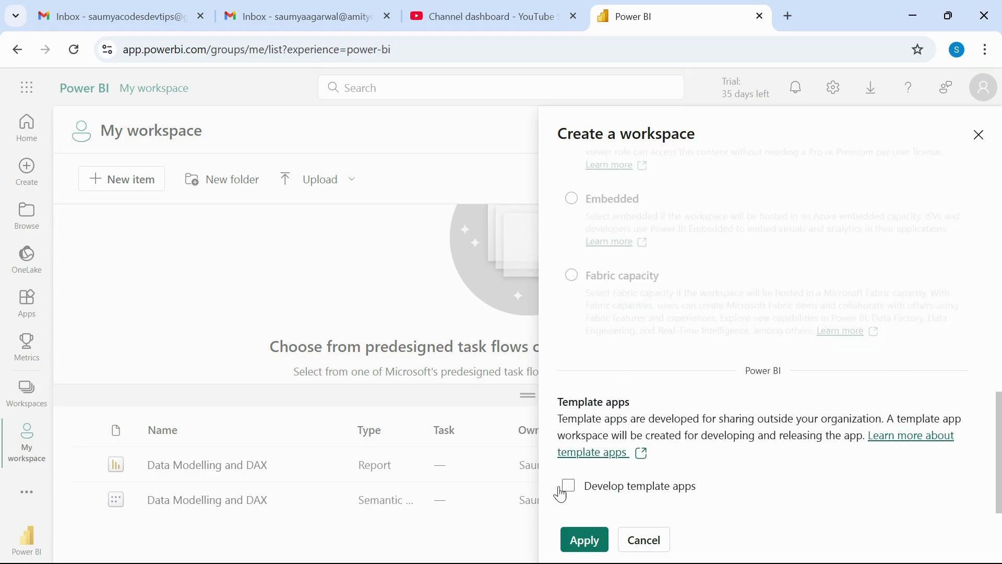
click(582, 539)
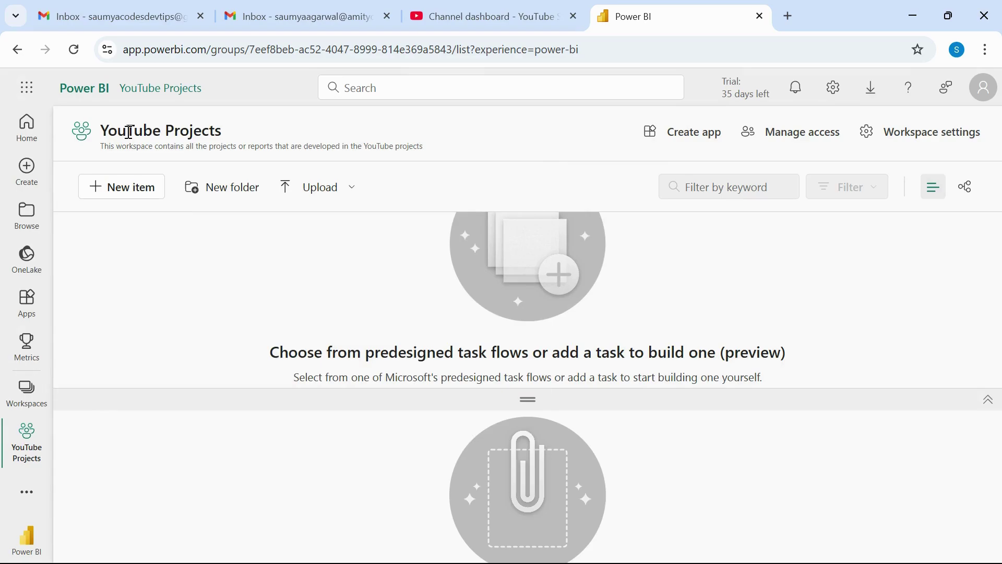
Examine the YouTube Projects workspace header and its general settings, including name, description, domain, contacts and removal option.
drag(114, 133, 226, 135)
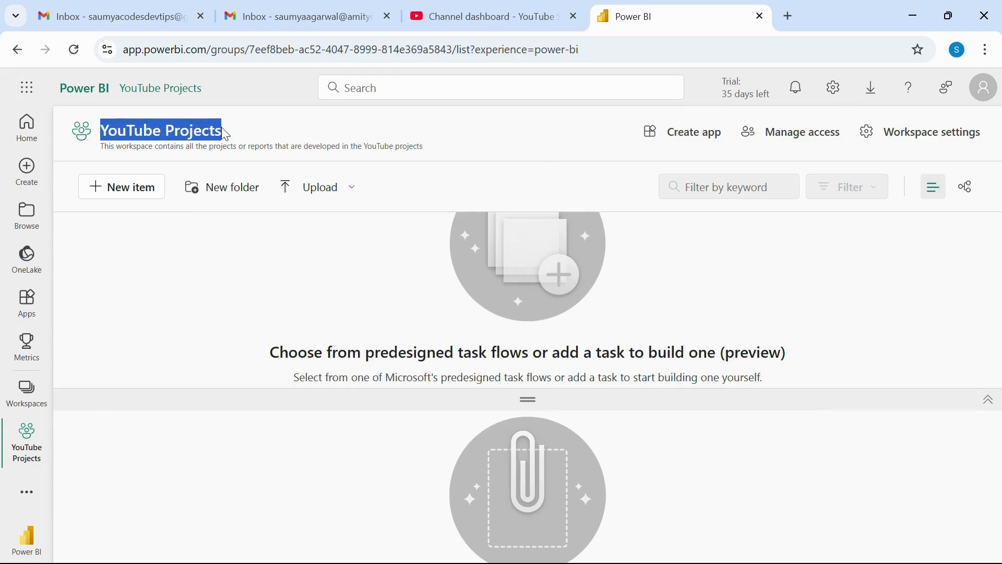
click(191, 132)
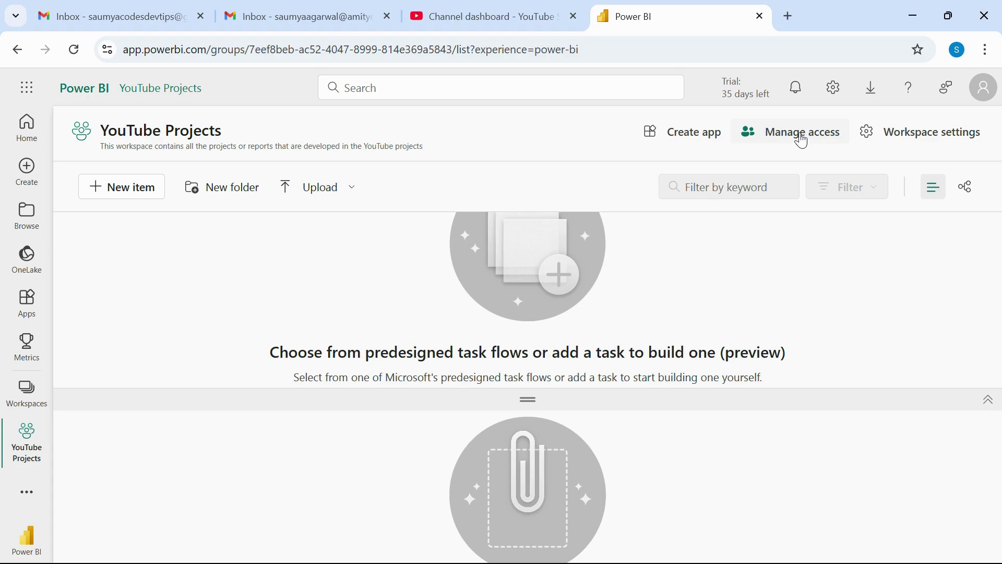
click(928, 134)
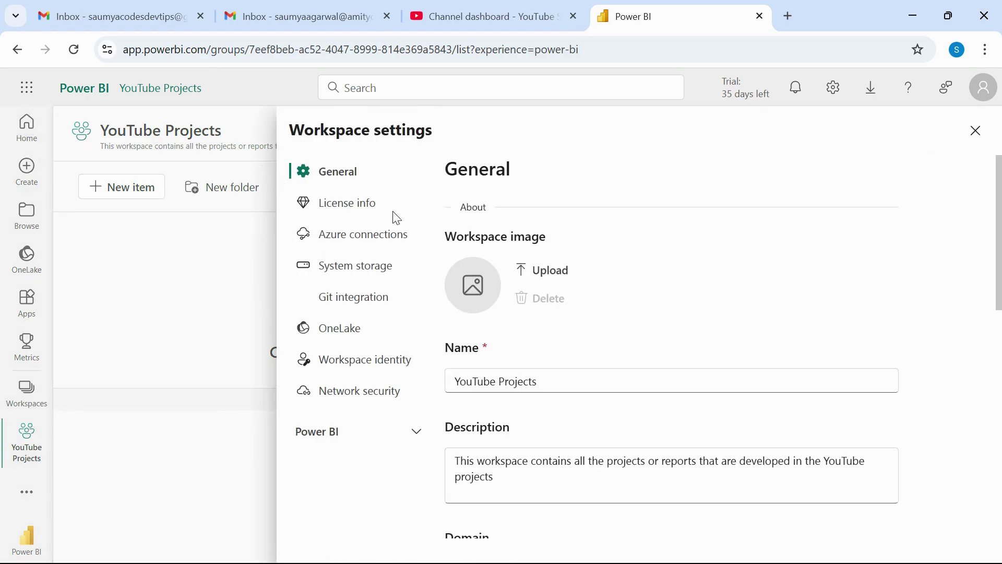
scroll(621, 365, down, 10)
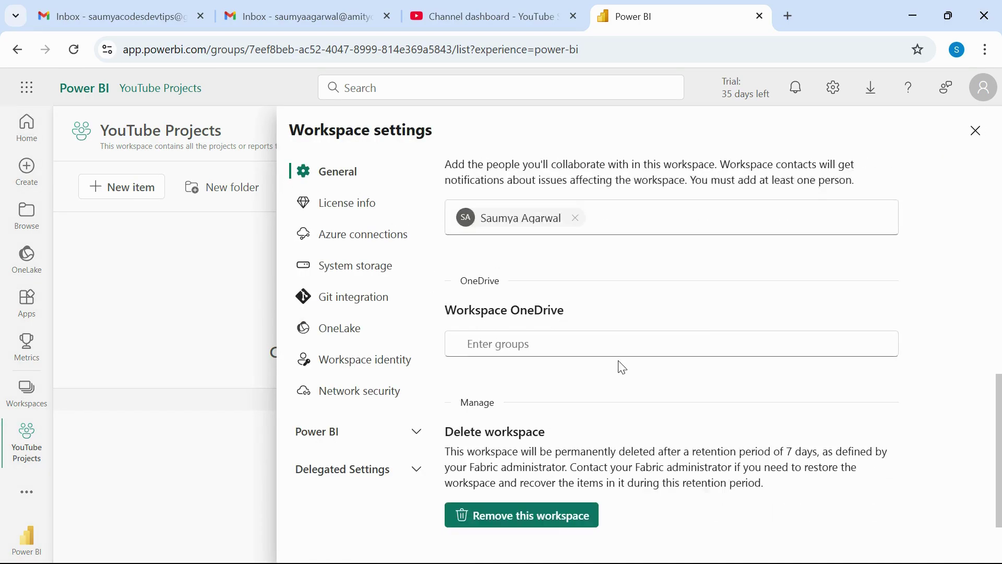
scroll(623, 367, up, 3)
scroll(620, 359, up, 6)
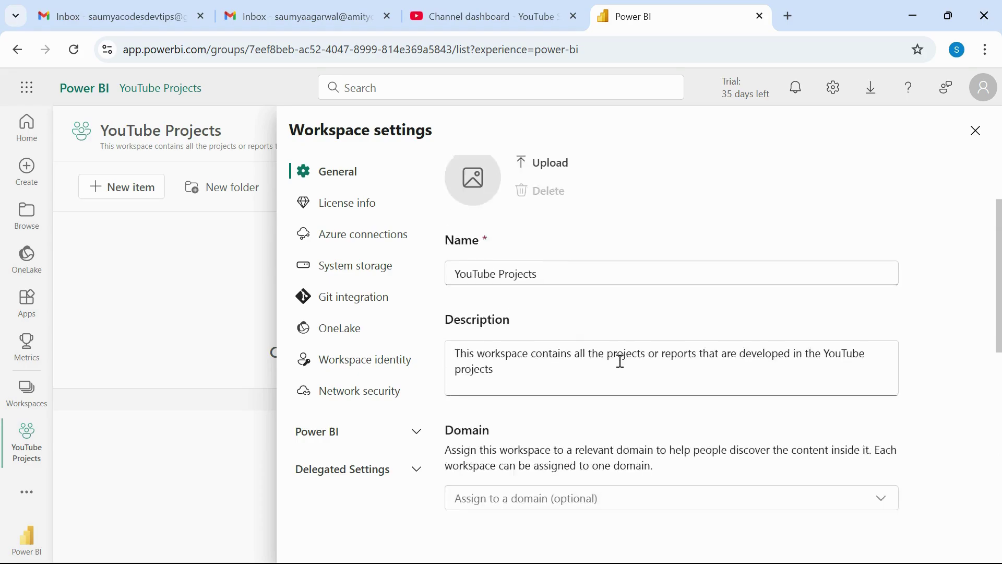
scroll(619, 358, down, 8)
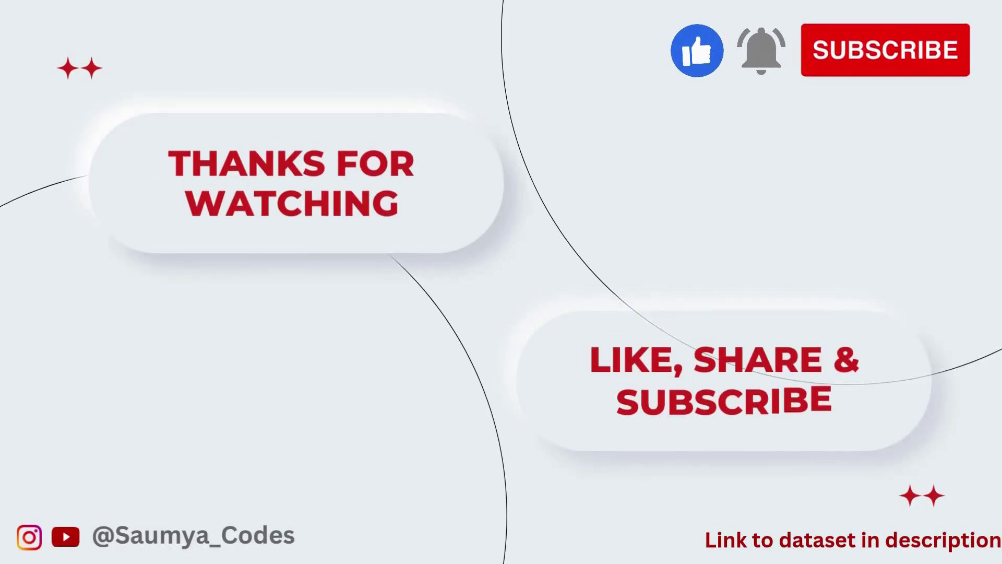